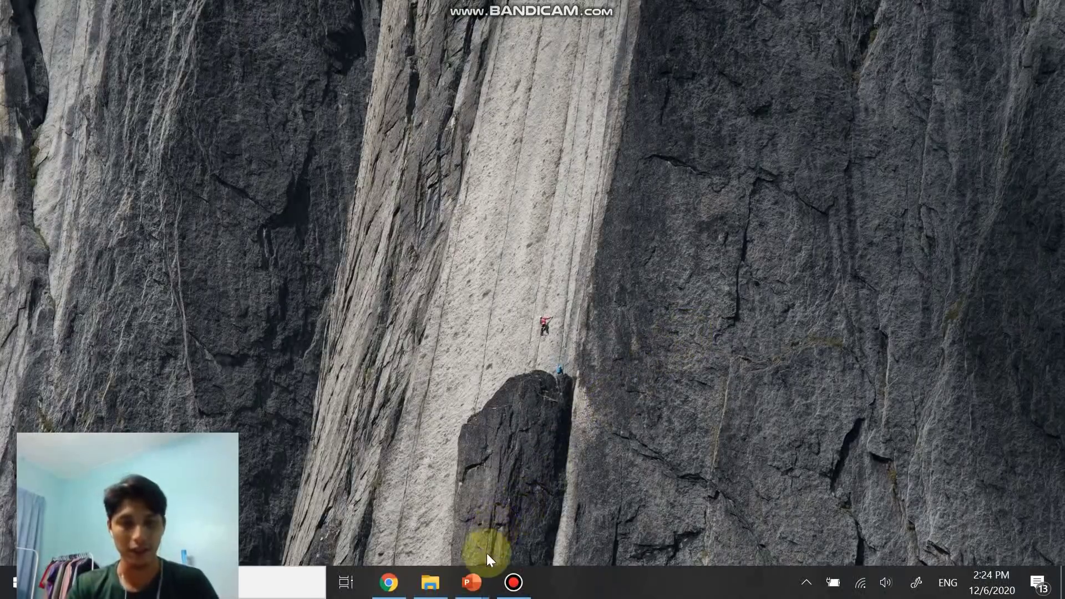
Bring up blank Presentation2, close Design Ideas, then minimize it to reveal Presentation1.
mouse_move(471, 583)
left_click(512, 521)
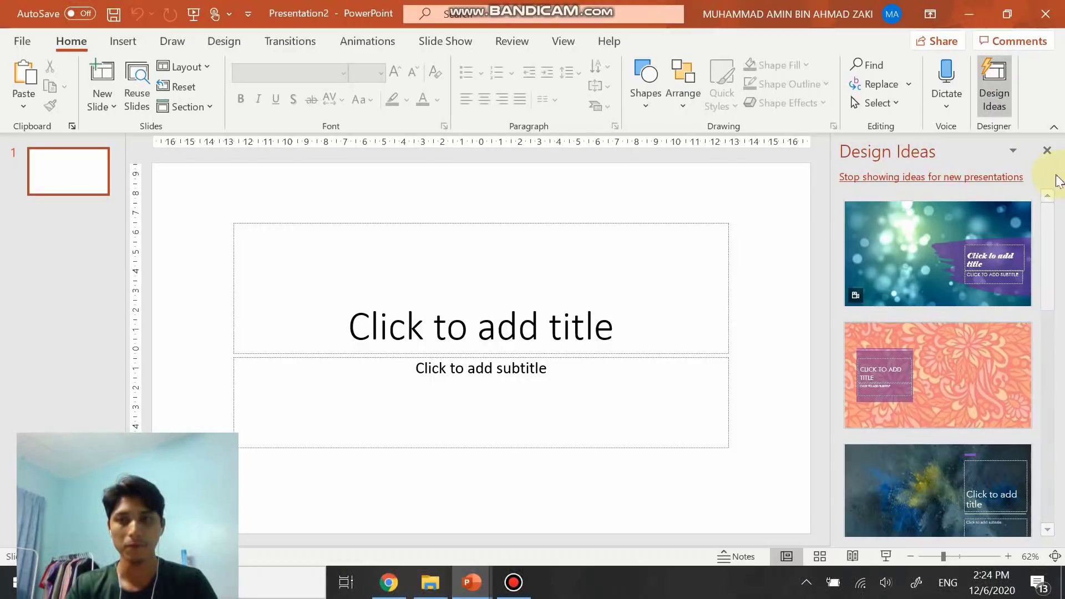
left_click(1047, 150)
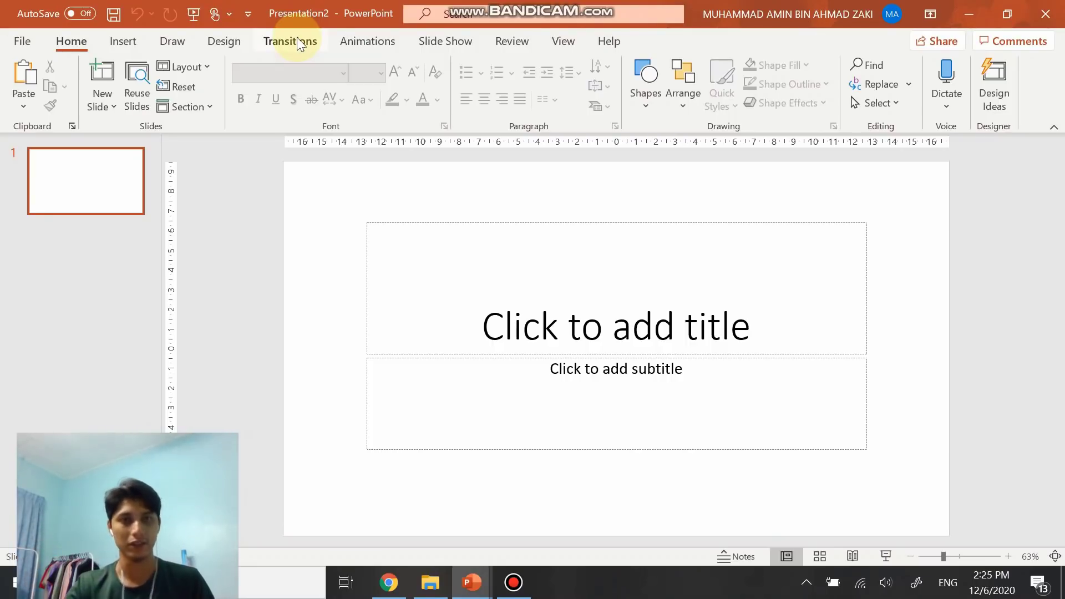
left_click(433, 44)
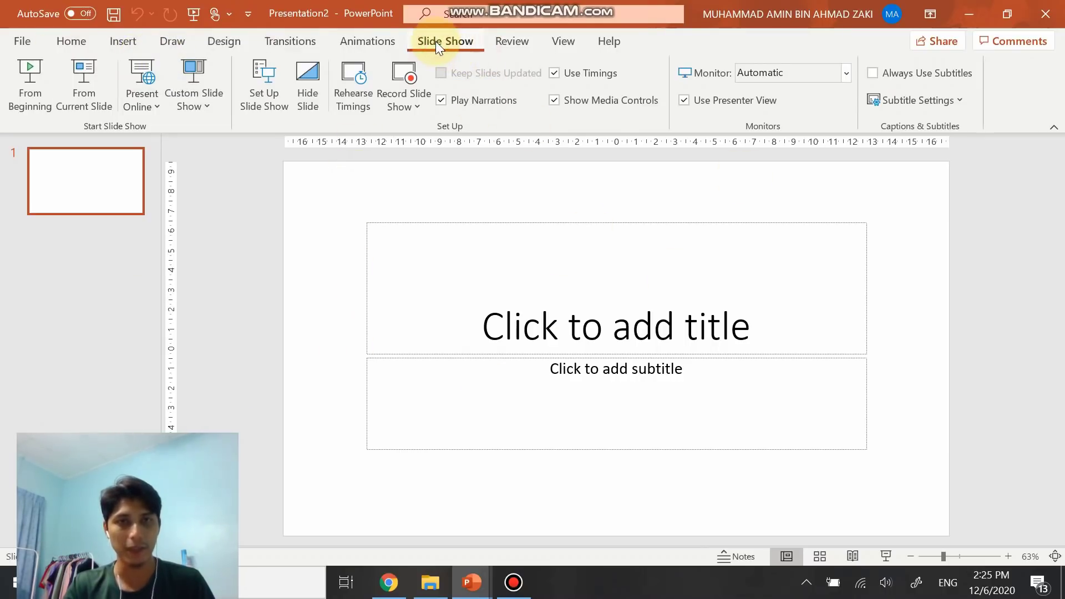
left_click(420, 110)
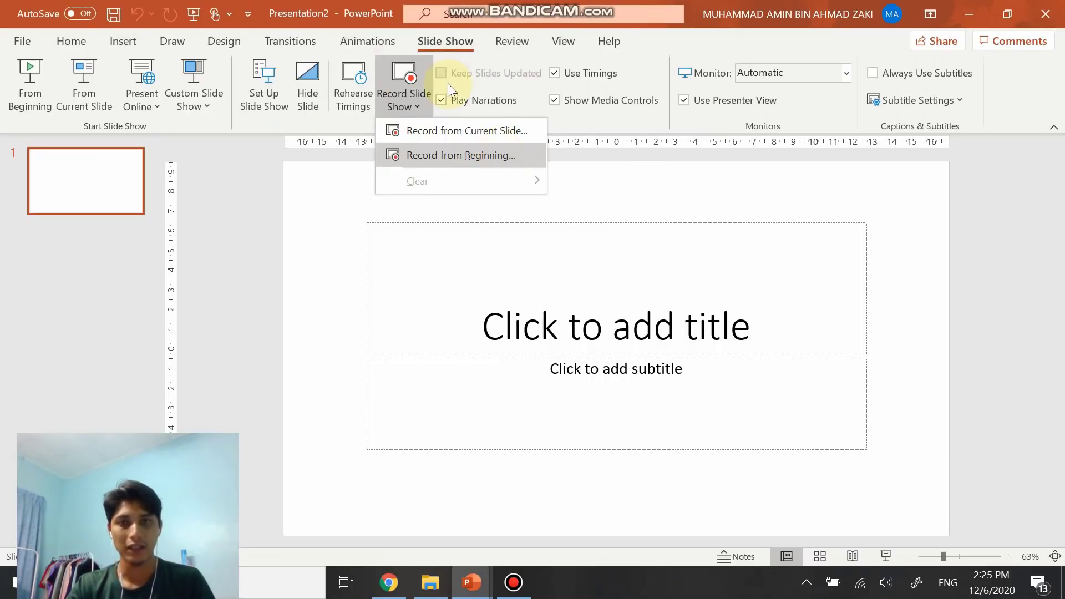
left_click(967, 12)
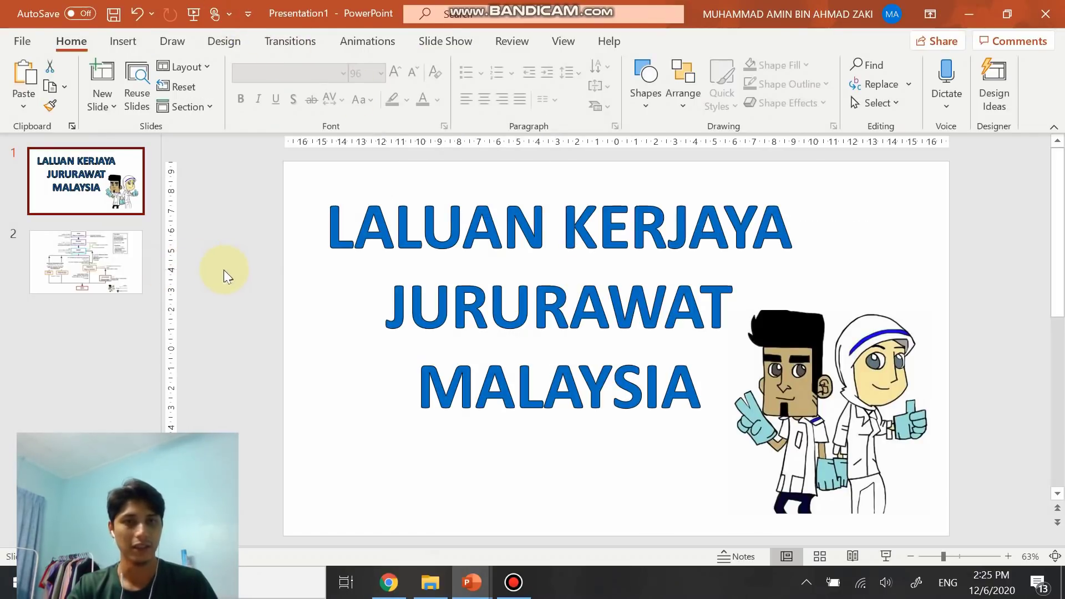
Record the nursing career slide show from the beginning via Slide Show > Record Slide Show.
left_click(444, 41)
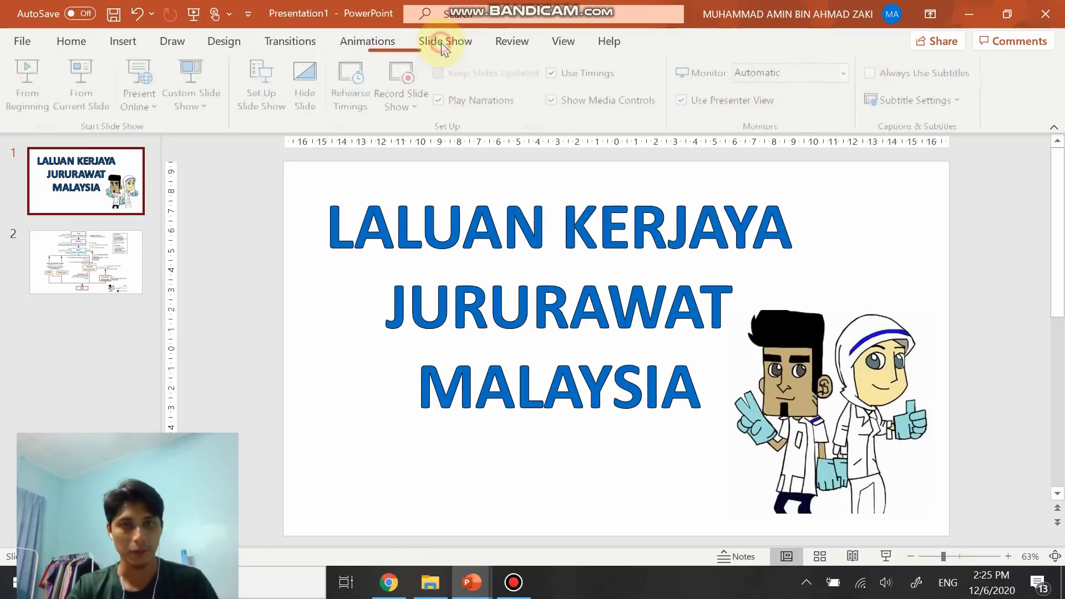
left_click(421, 110)
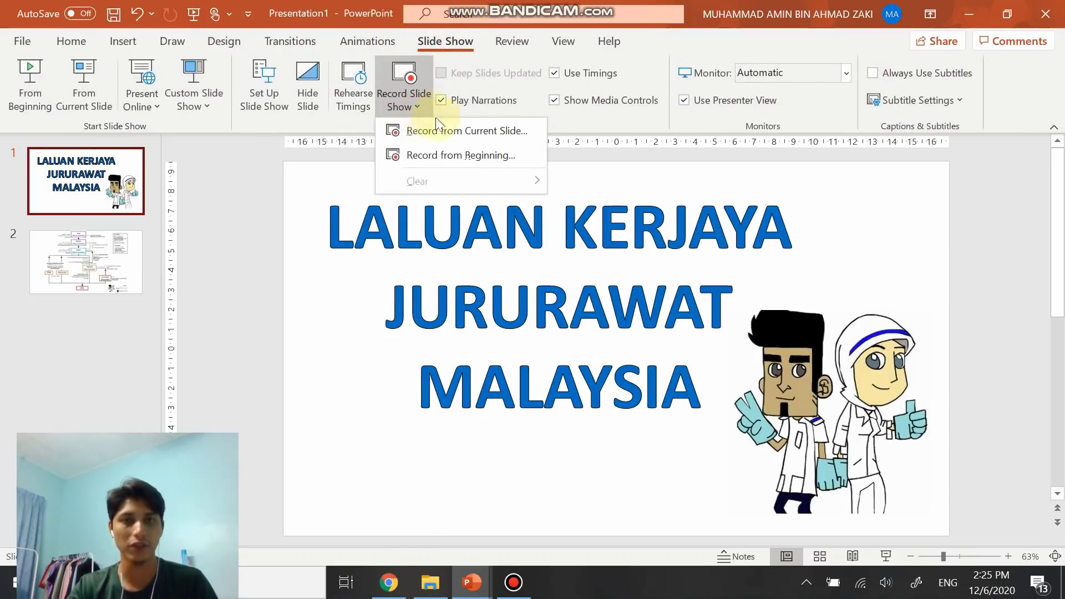
left_click(465, 154)
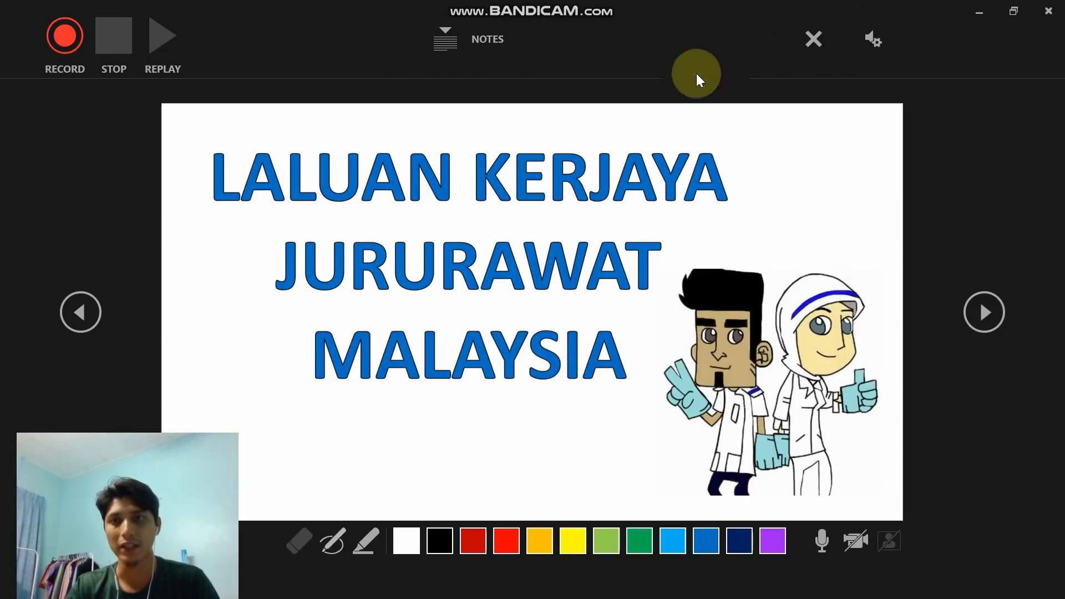
Review the microphone and camera settings, then switch the annotation tool from highlighter to pen.
left_click(882, 37)
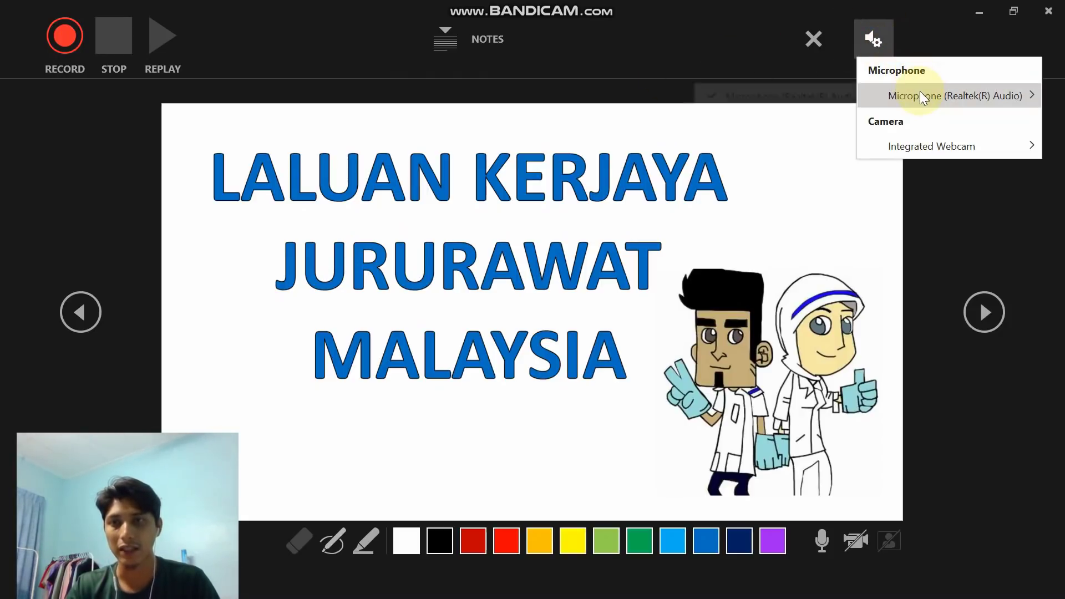
mouse_move(954, 95)
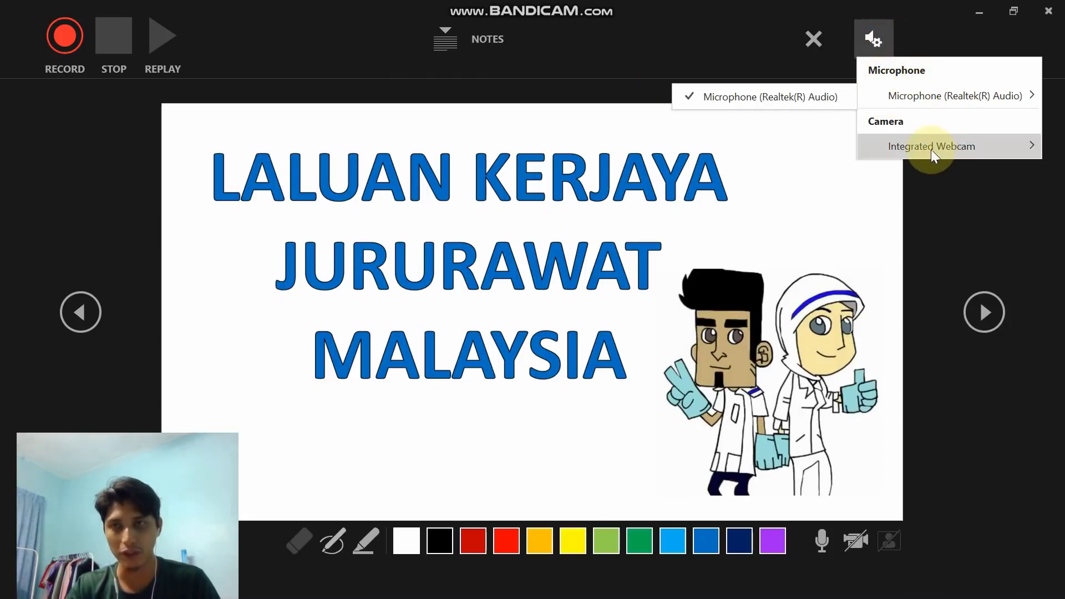
left_click(946, 35)
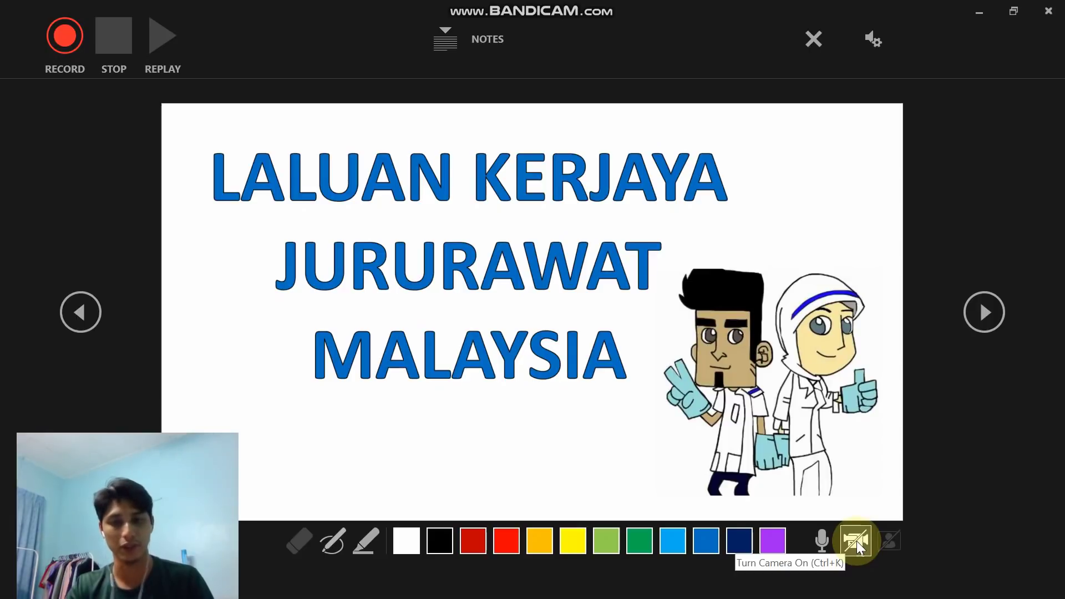
left_click(358, 549)
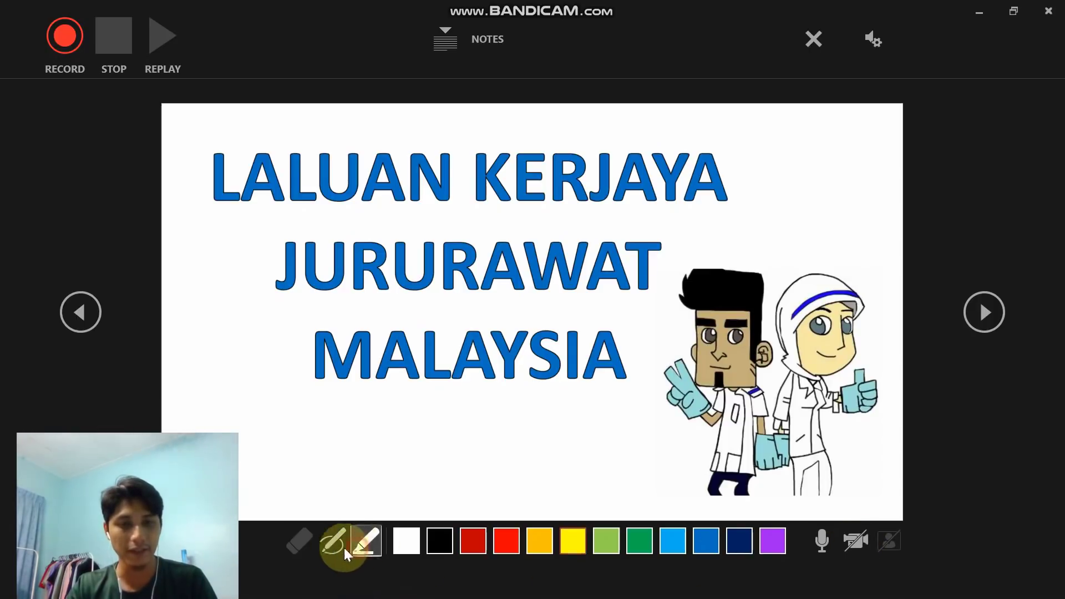
left_click(333, 542)
left_click(439, 542)
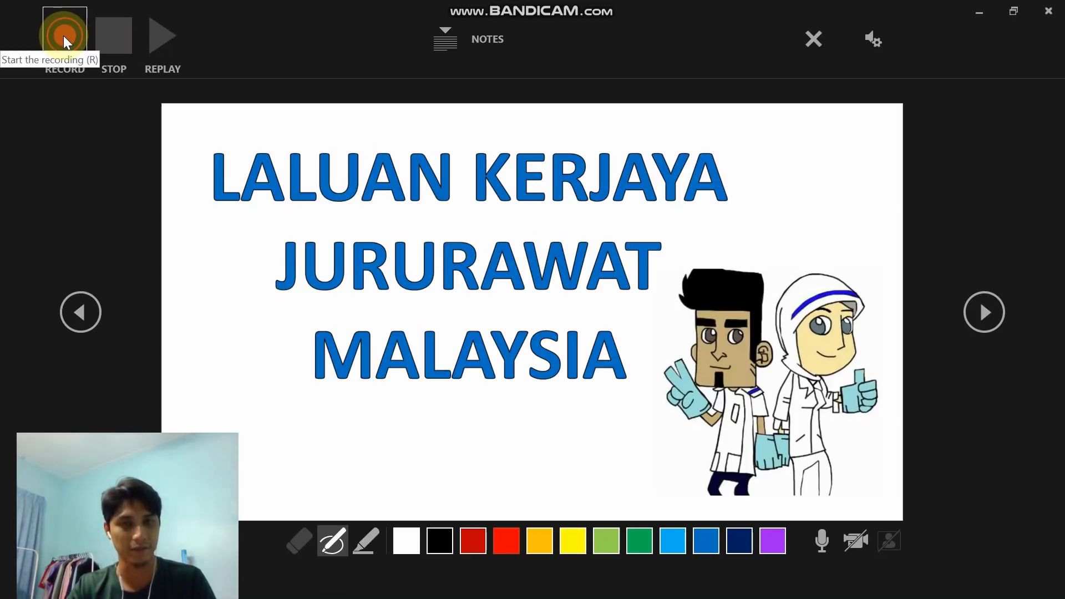
Start recording, circle KERJAYA and underline LALUAN in red ink, then advance to slide 2.
left_click(65, 39)
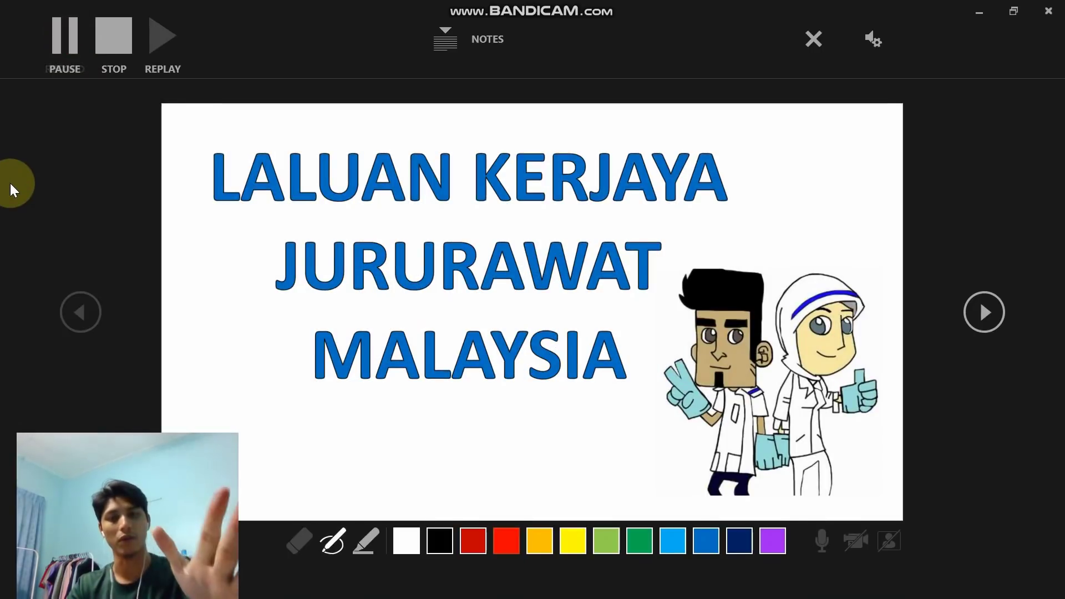
key("ctrl+i")
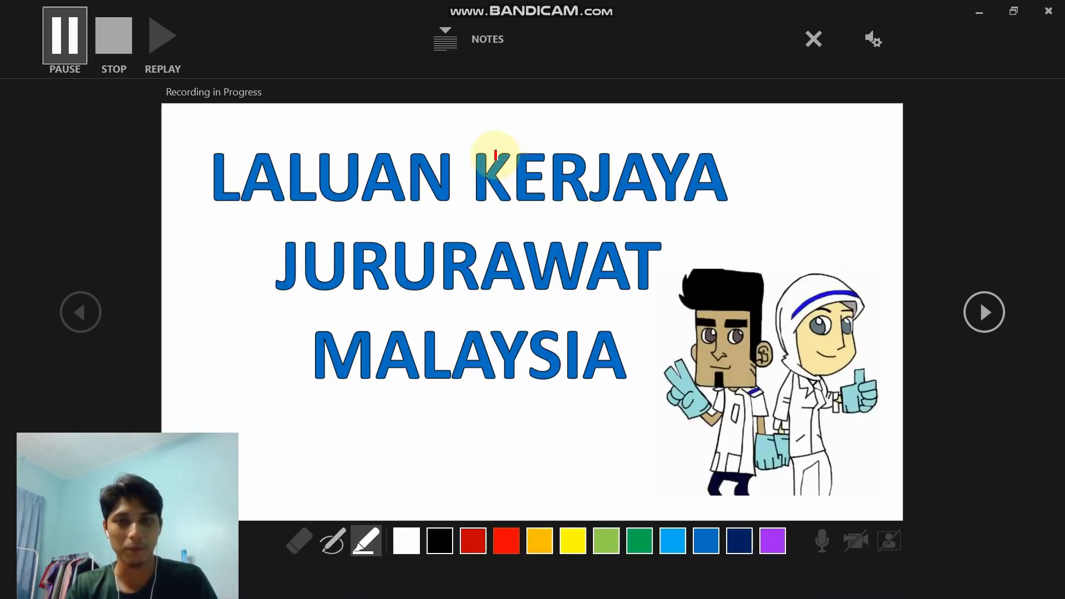
mouse_move(463, 127)
left_mouse_down()
mouse_move(556, 222)
mouse_move(764, 167)
mouse_move(505, 114)
mouse_move(506, 202)
mouse_move(726, 182)
left_mouse_up()
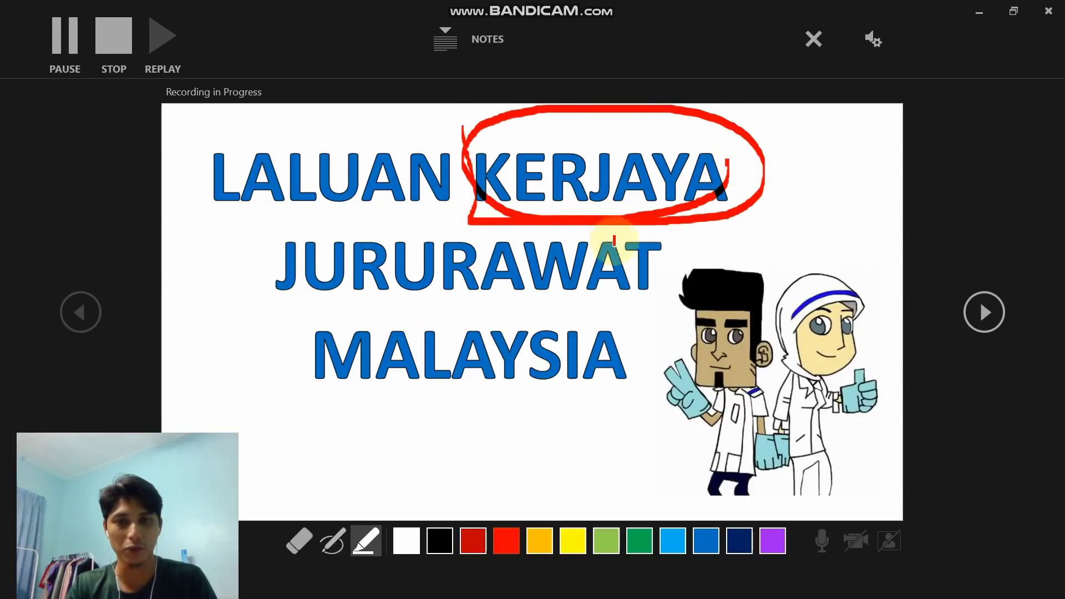
mouse_move(249, 219)
left_mouse_down()
mouse_move(405, 226)
mouse_move(285, 214)
left_mouse_up()
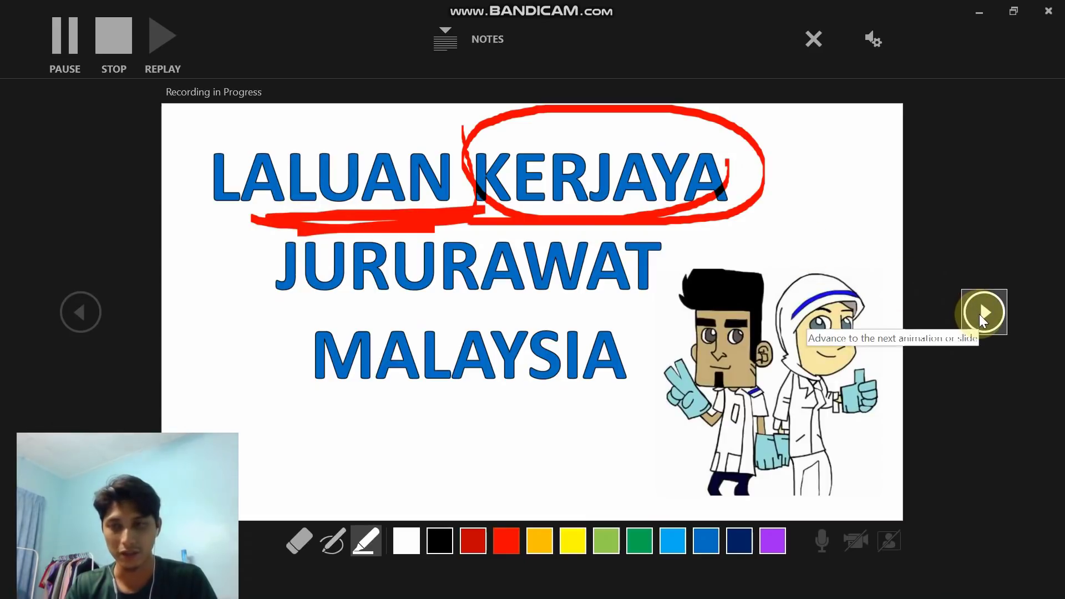
left_click(980, 314)
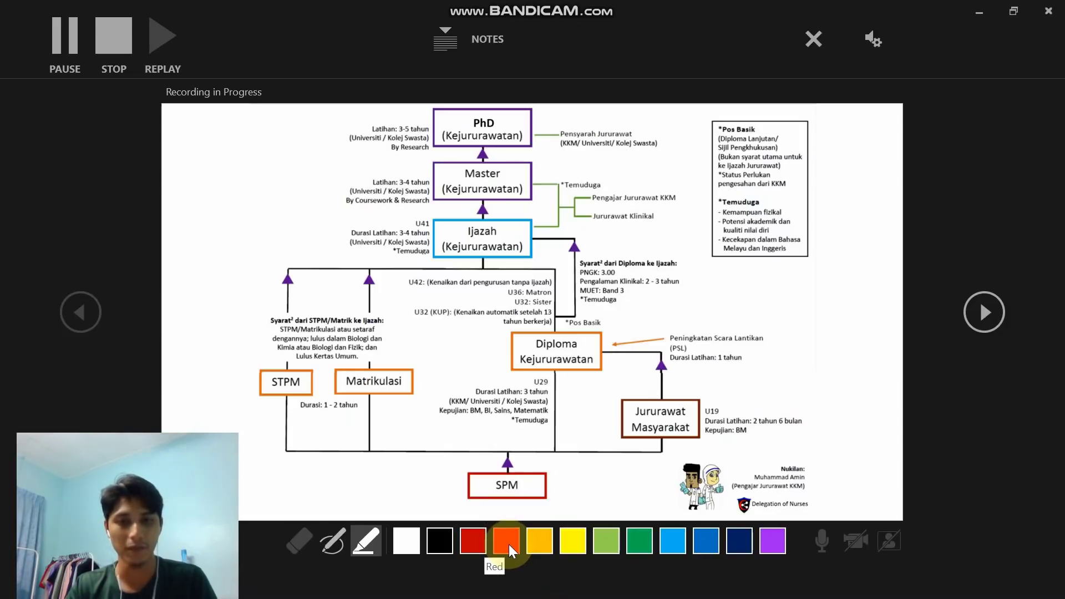
Circle SPM in purple and Diploma, Jururawat Masyarakat, Matrikulasi, STPM in red; stop and exit recording.
left_click(773, 541)
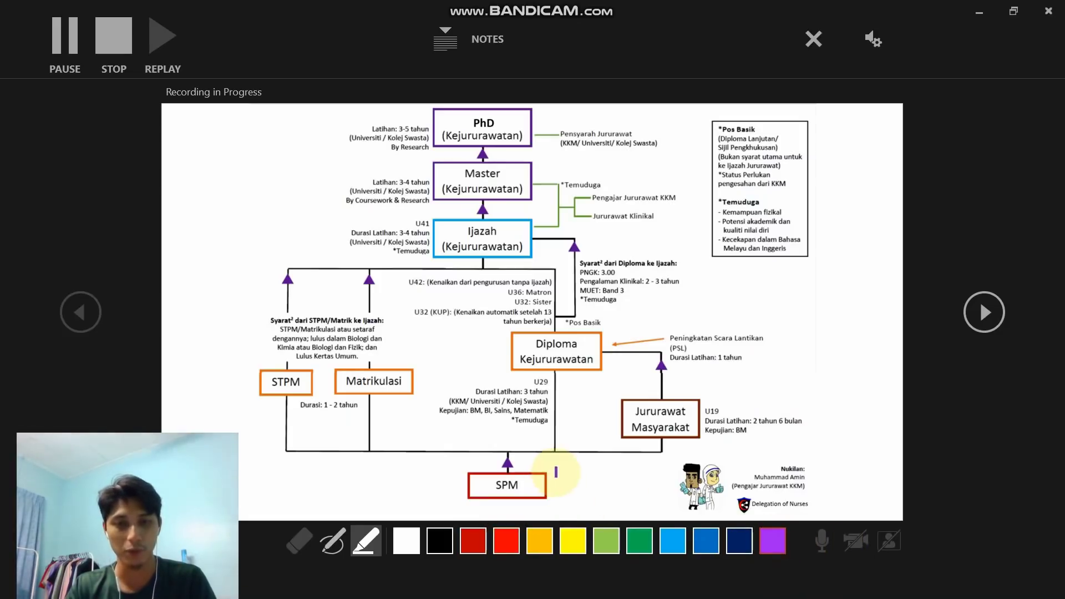
left_click_drag(556, 464, 549, 456)
mouse_move(577, 315)
left_mouse_down()
mouse_move(566, 392)
mouse_move(571, 314)
left_mouse_up()
left_click_drag(680, 382, 663, 382)
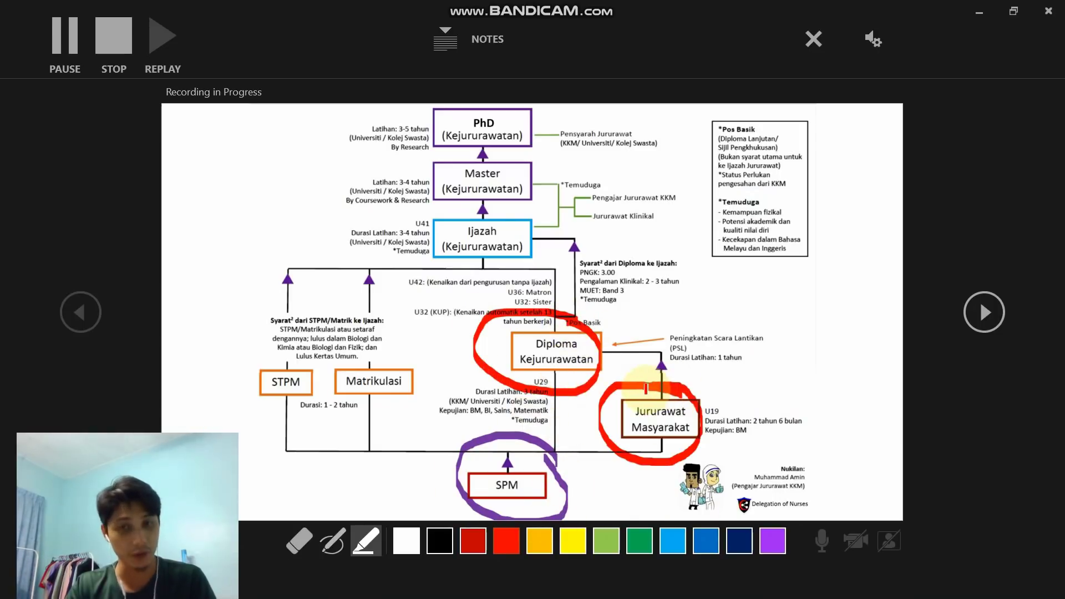
left_click_drag(423, 357, 361, 362)
left_click_drag(434, 362, 438, 383)
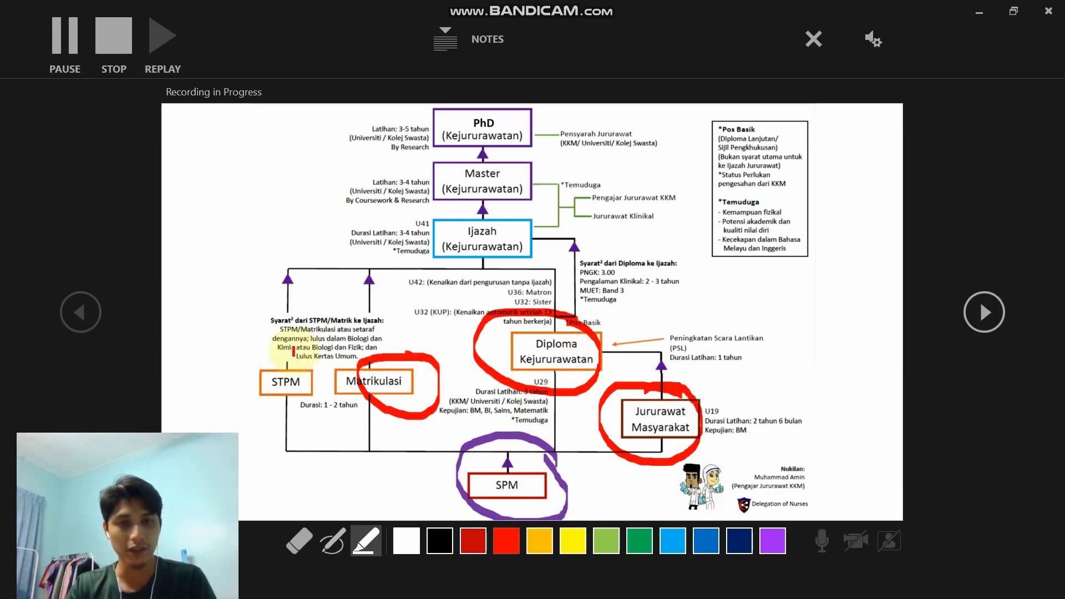
left_click_drag(280, 348, 301, 379)
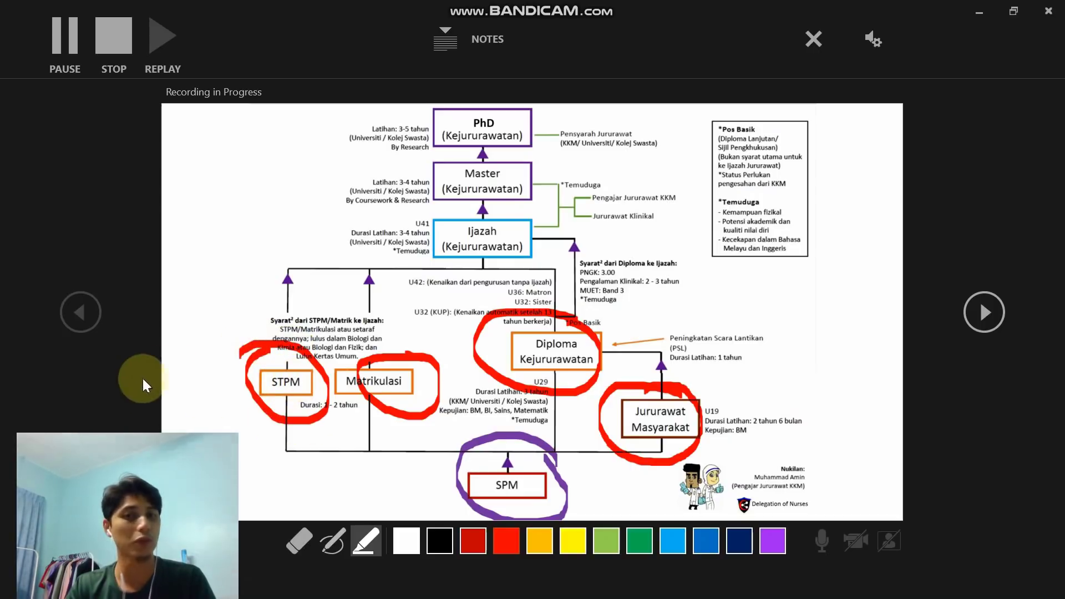
left_click(122, 47)
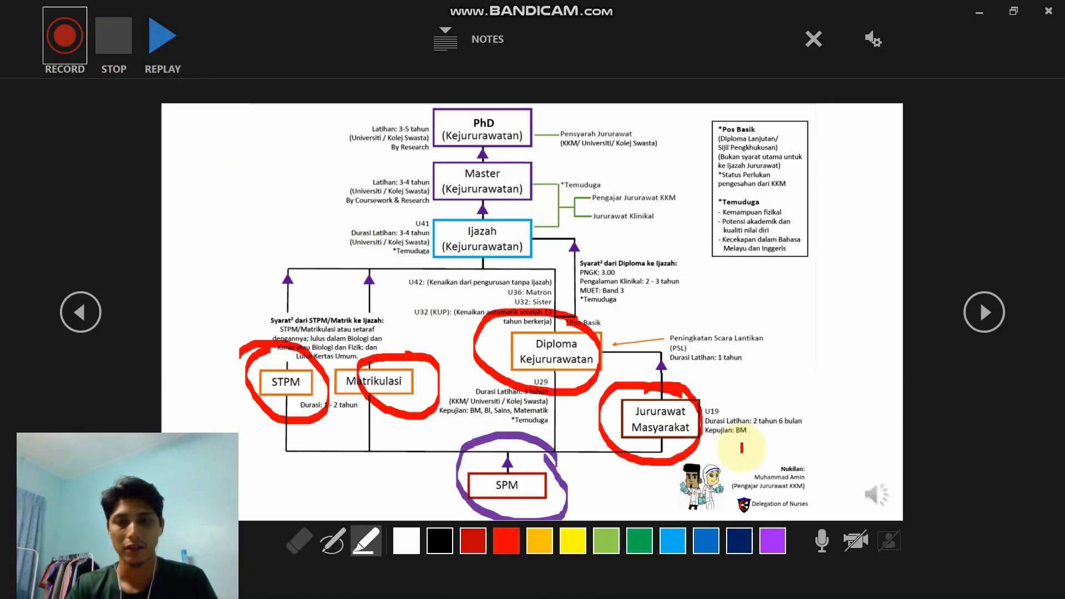
left_click(1049, 12)
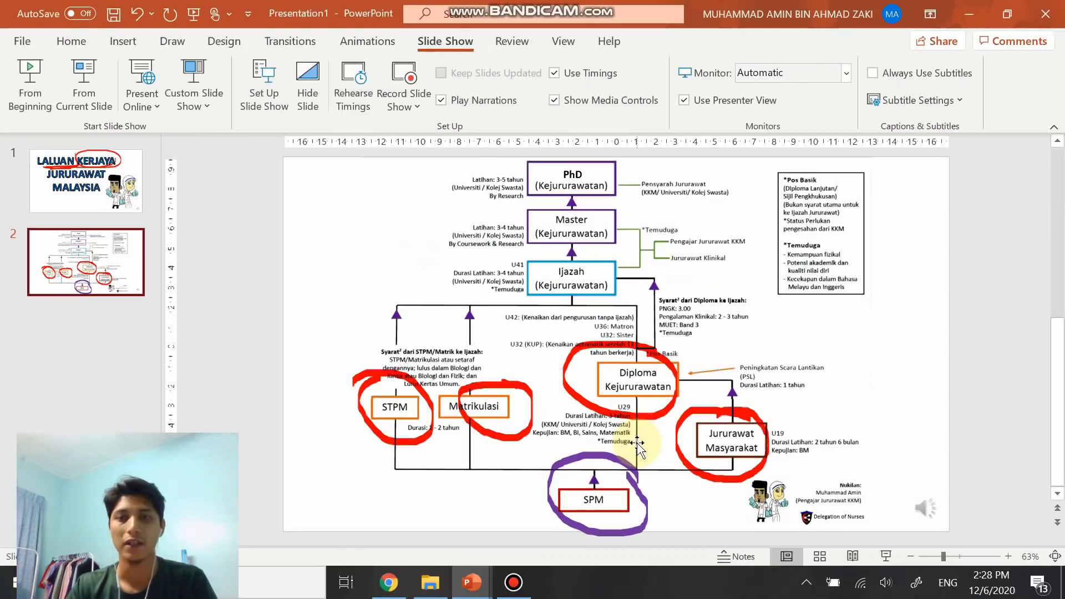
left_click(86, 181)
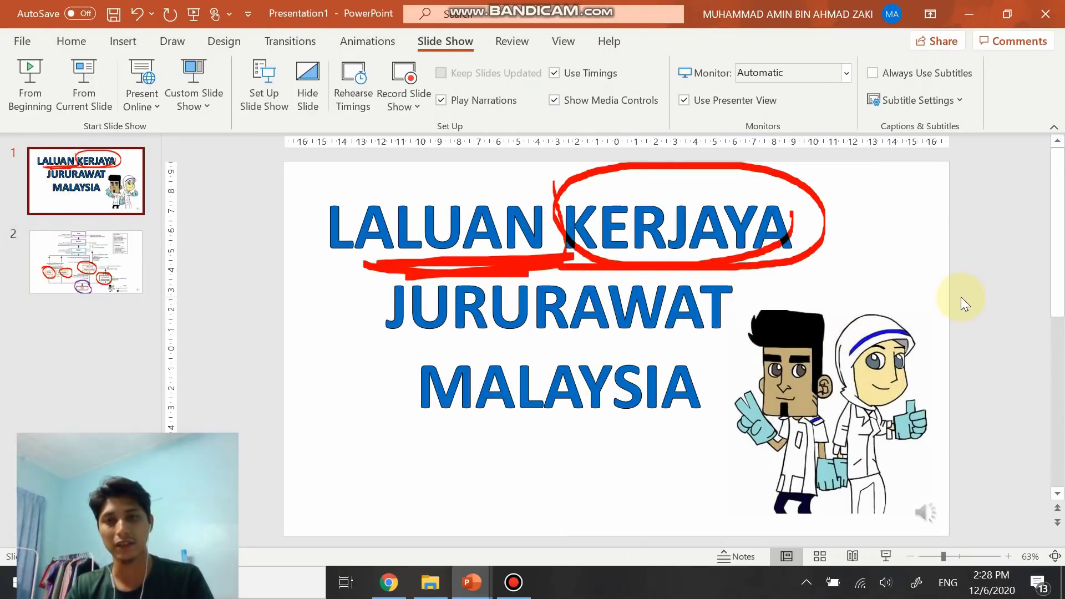
left_click(79, 280)
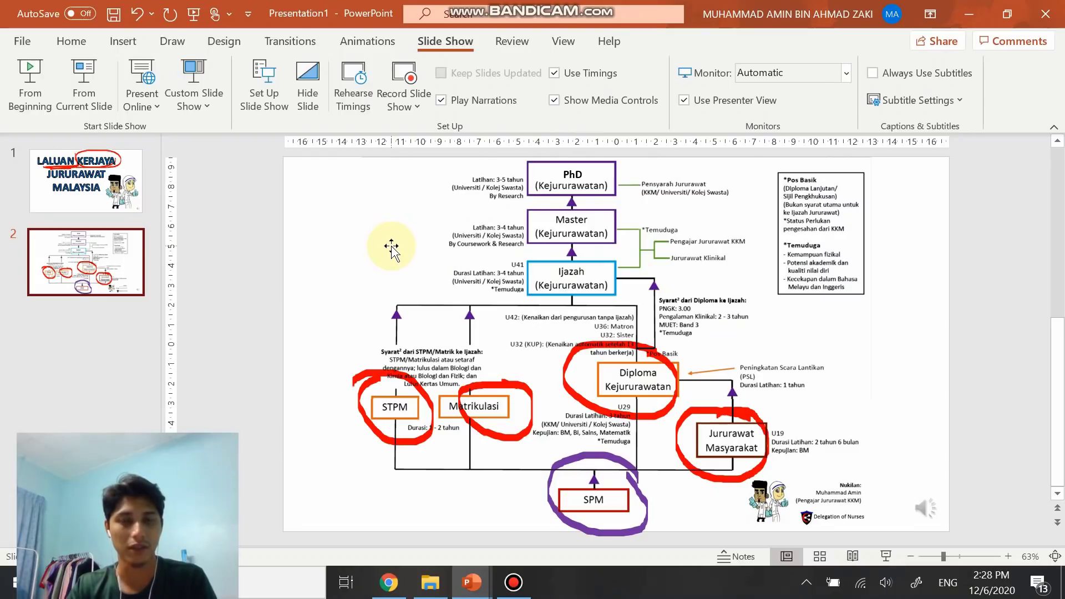
Go to File > Export > Create a Video and set quality to Full HD (1080p).
left_click(22, 41)
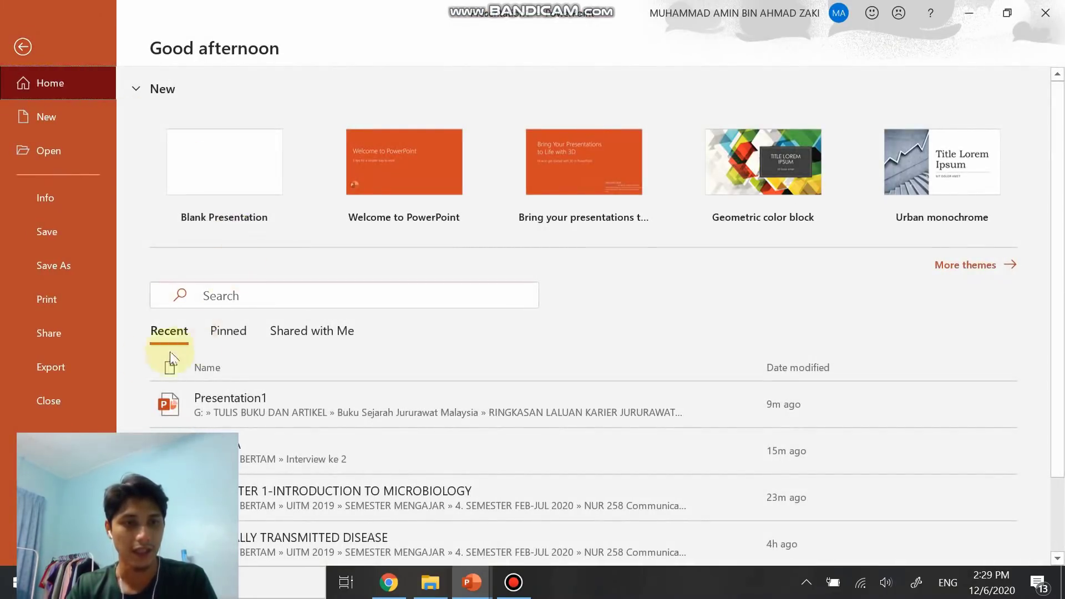
left_click(46, 370)
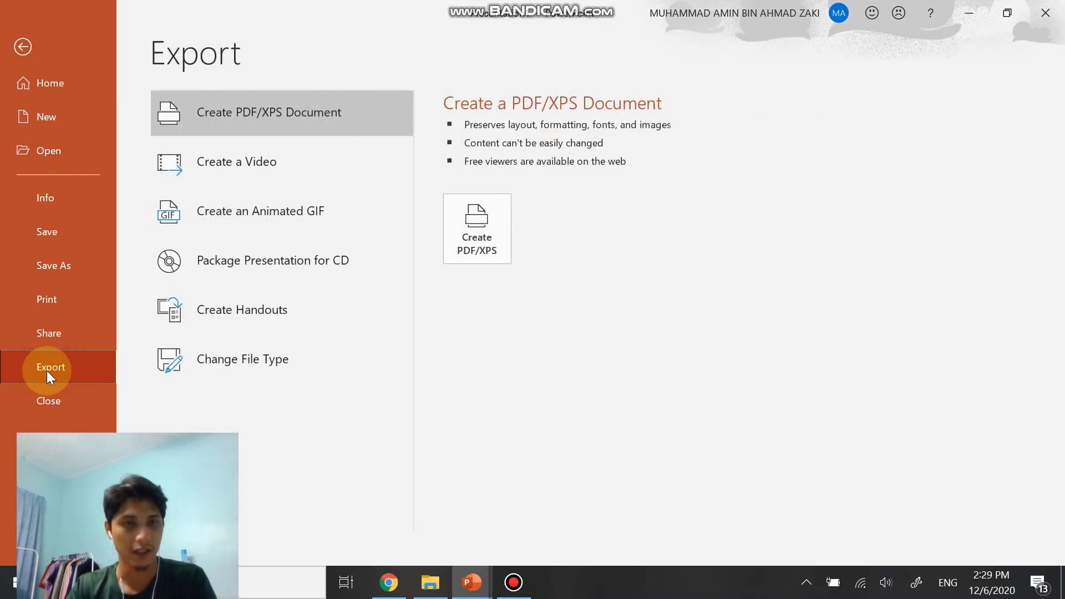
left_click(250, 160)
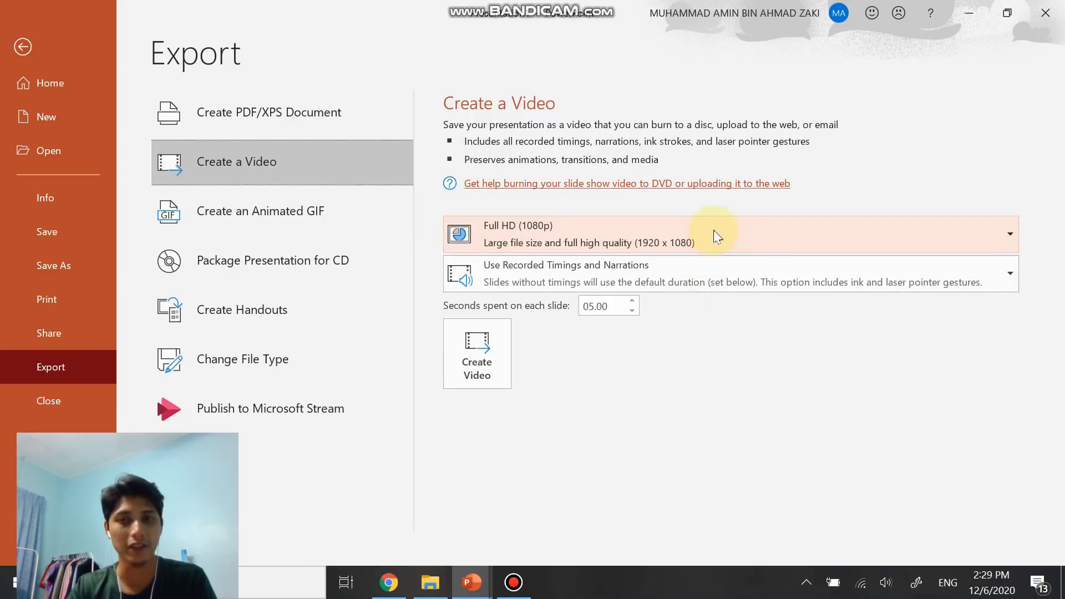
left_click(713, 231)
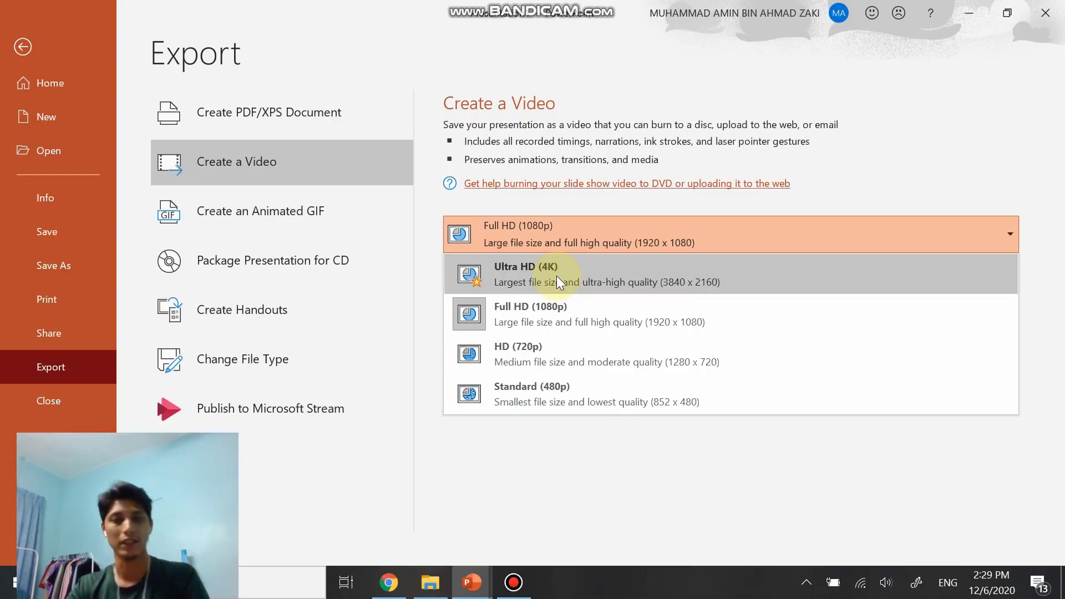
left_click(559, 324)
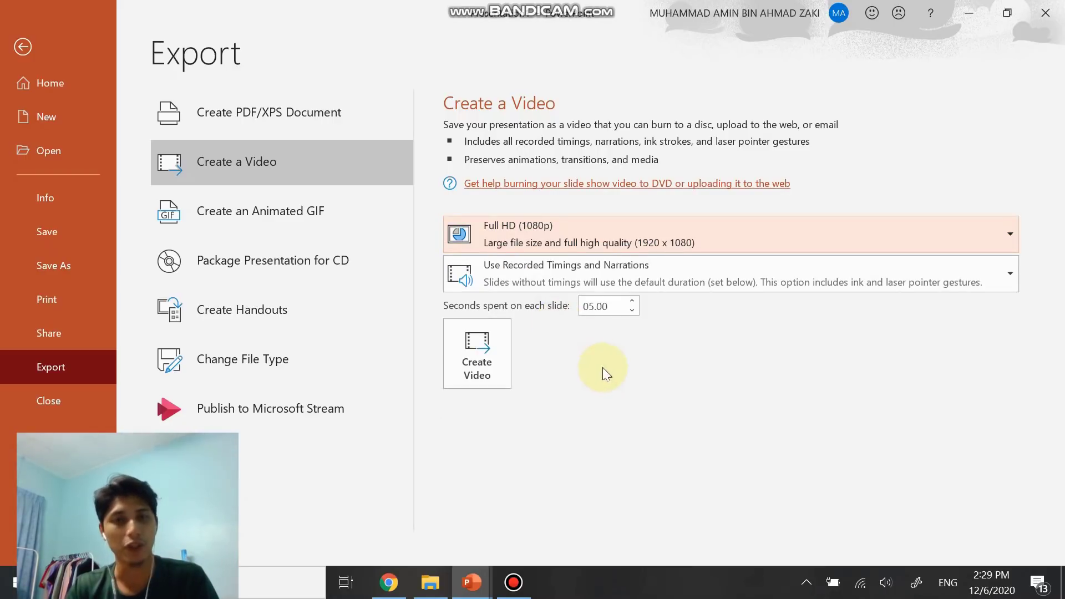
Create the video and save it to Downloads as Kerjaya Jururawat.
left_click(485, 344)
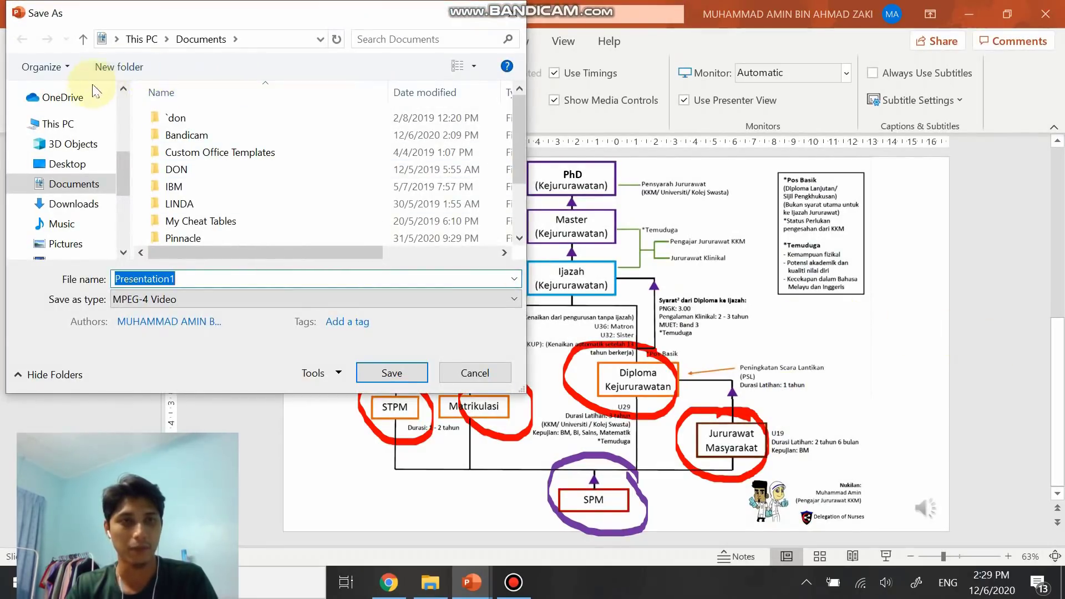
left_click(70, 203)
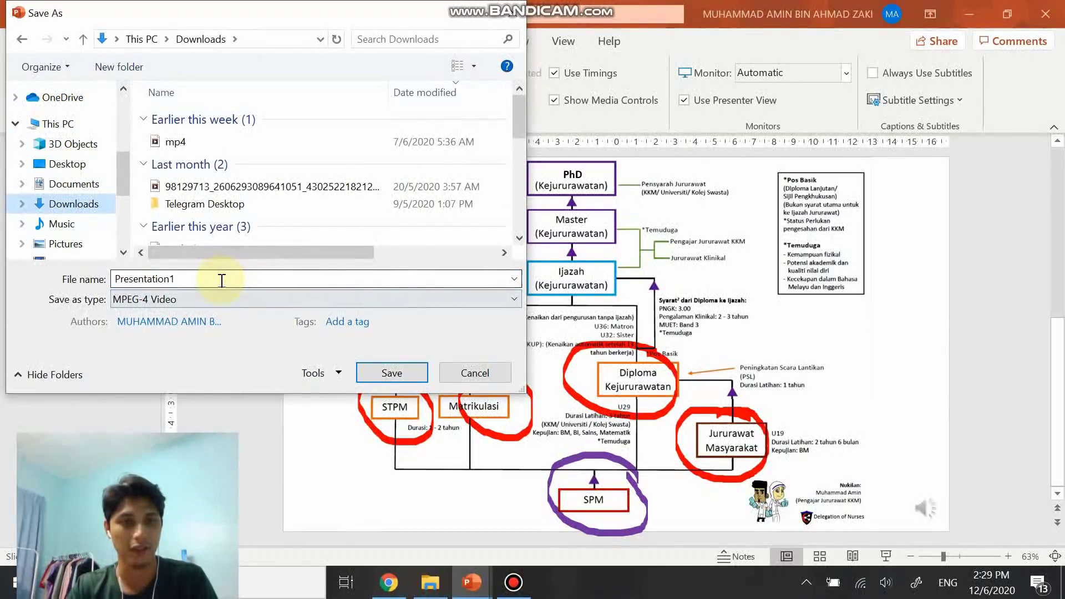
double_click(221, 280)
type("kE")
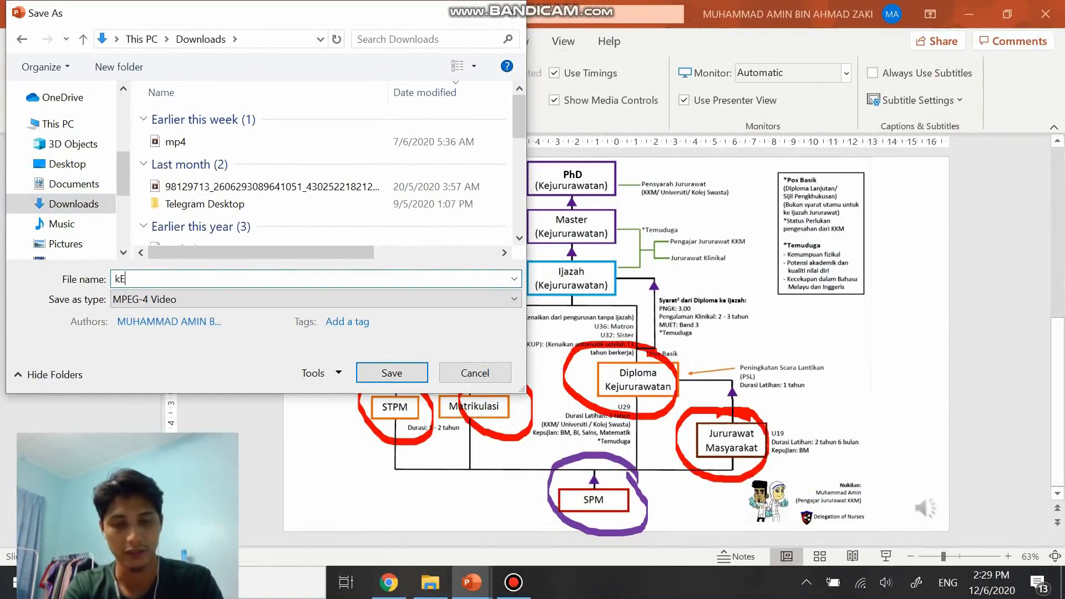
key("BackSpace")
key("BackSpace")
type("Kerjaya Jururawat")
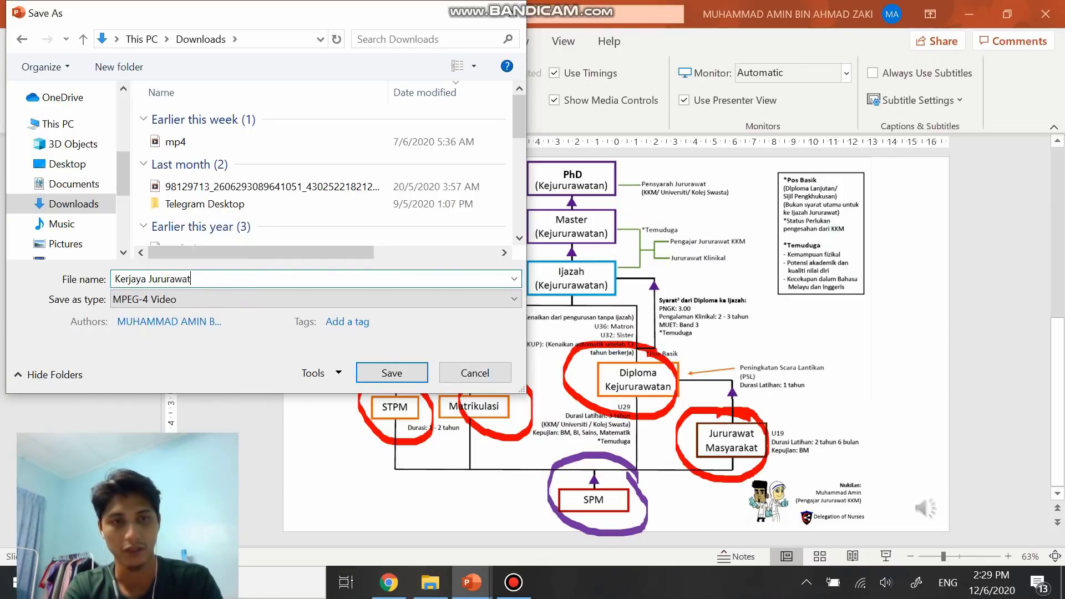
left_click(386, 369)
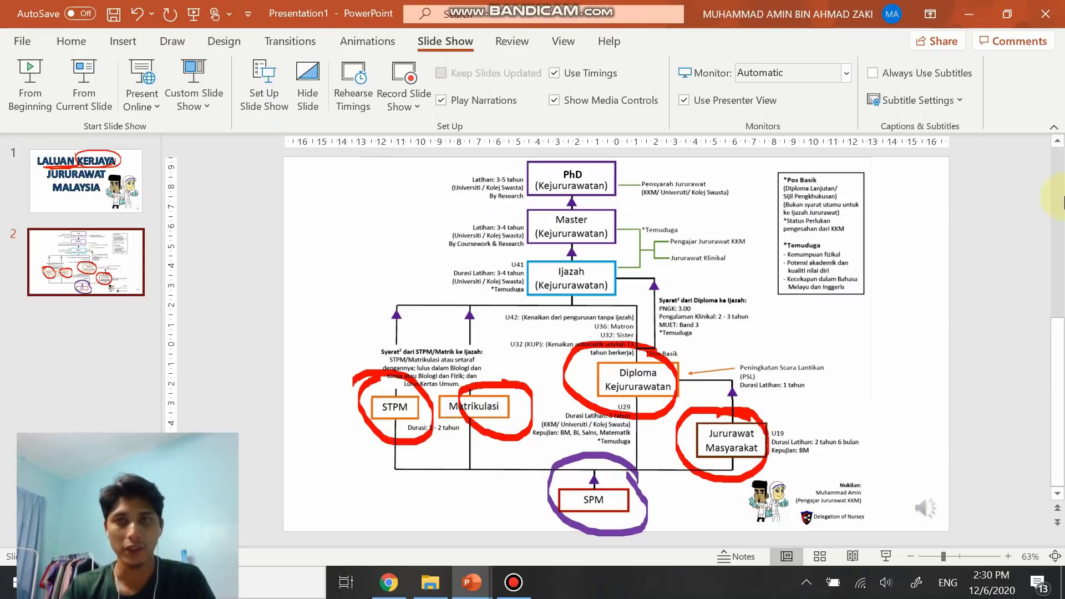
Minimize PowerPoint and open the Kerjaya Jururawat video in File Explorer's Downloads folder.
left_click(970, 13)
left_click(430, 582)
left_click(78, 208)
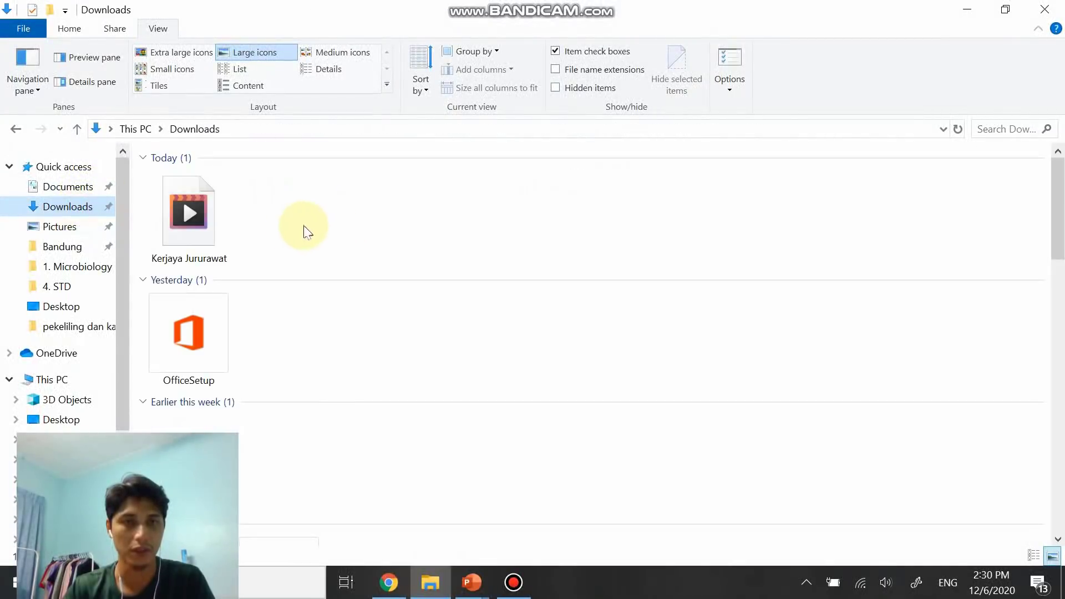
double_click(188, 225)
Check the video's Properties to confirm its 11.1 MB size, then close the dialog.
right_click(188, 221)
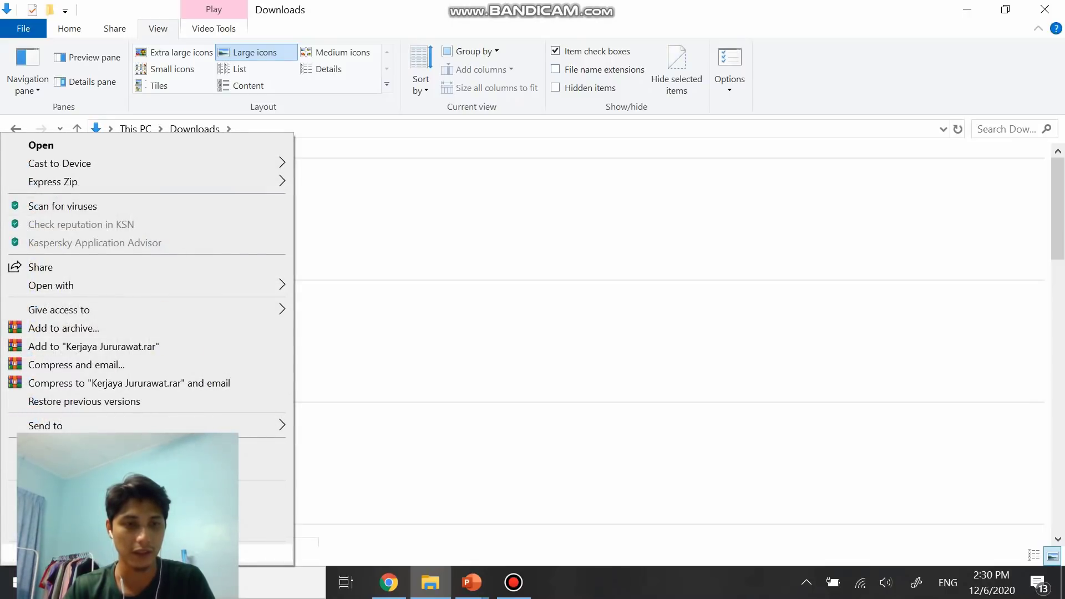
left_click(50, 553)
mouse_move(388, 133)
left_mouse_down()
mouse_move(657, 69)
mouse_move(704, 87)
left_mouse_up()
left_click_drag(590, 264, 693, 265)
left_click(606, 264)
left_click_drag(582, 264, 715, 266)
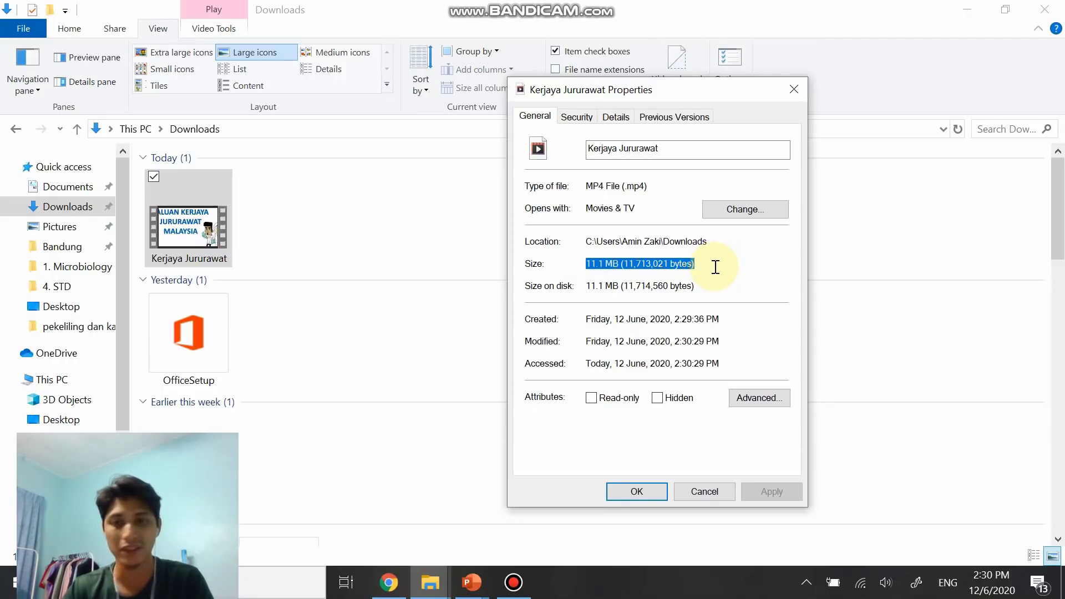
left_click(795, 88)
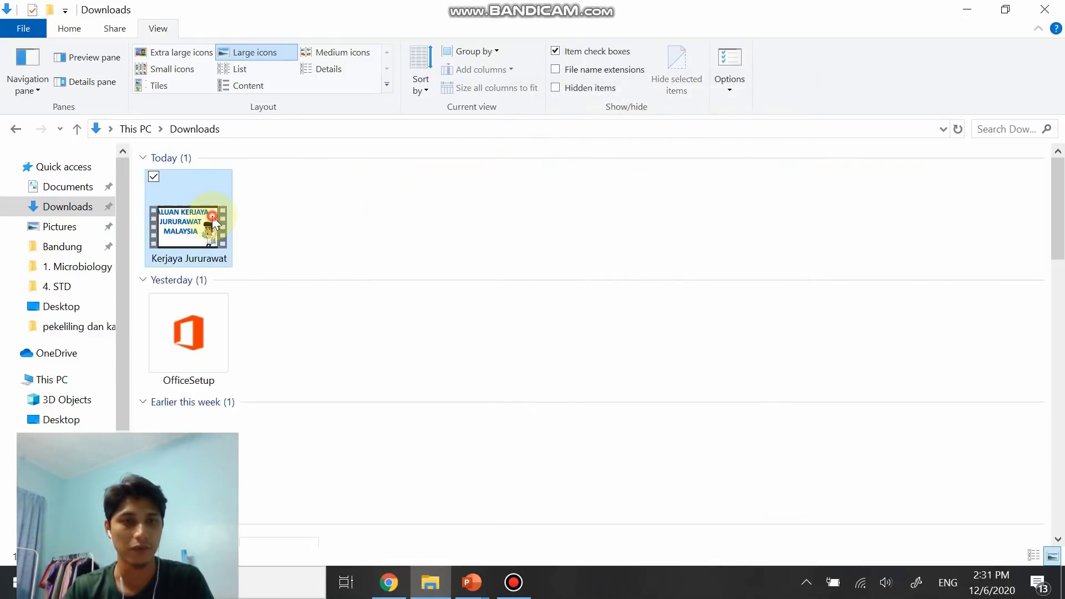
Play the Kerjaya Jururawat video, then close the Kerjaya Jururawat Video PPT Properties dialog.
double_click(189, 227)
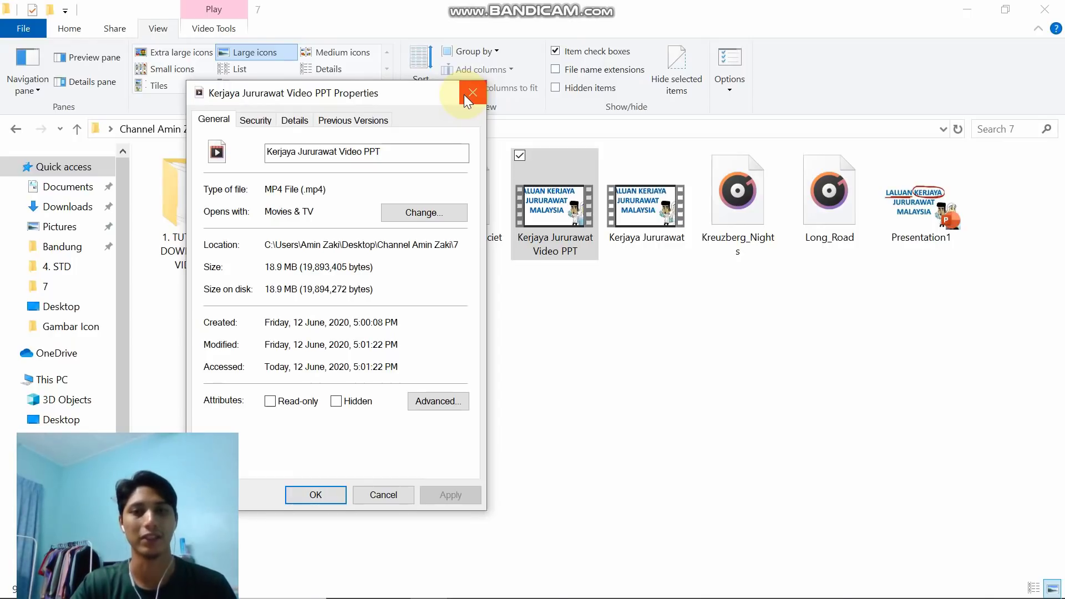
left_click(472, 92)
mouse_move(554, 582)
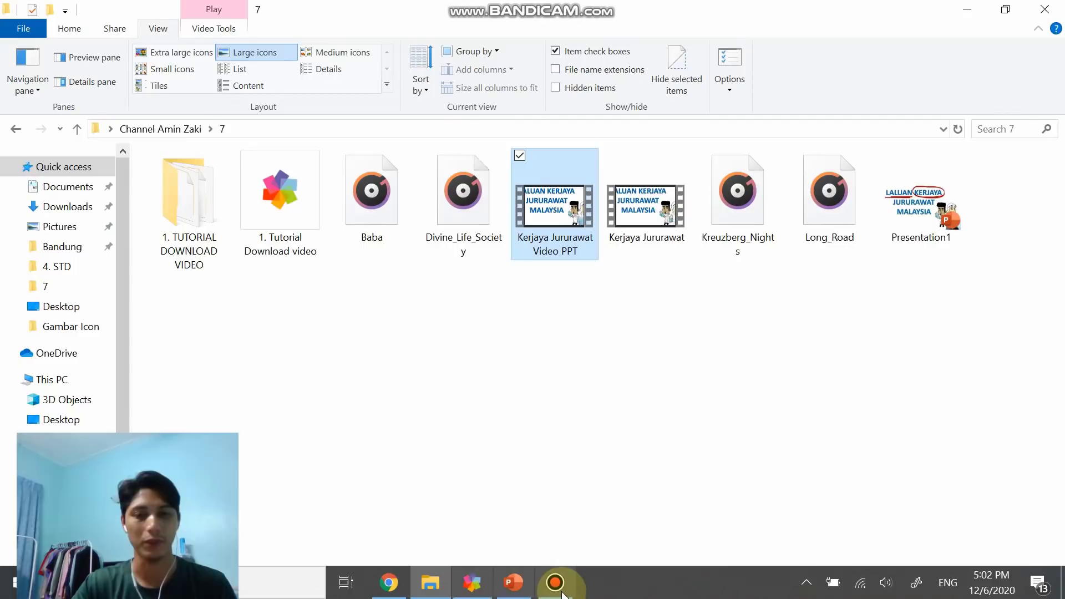